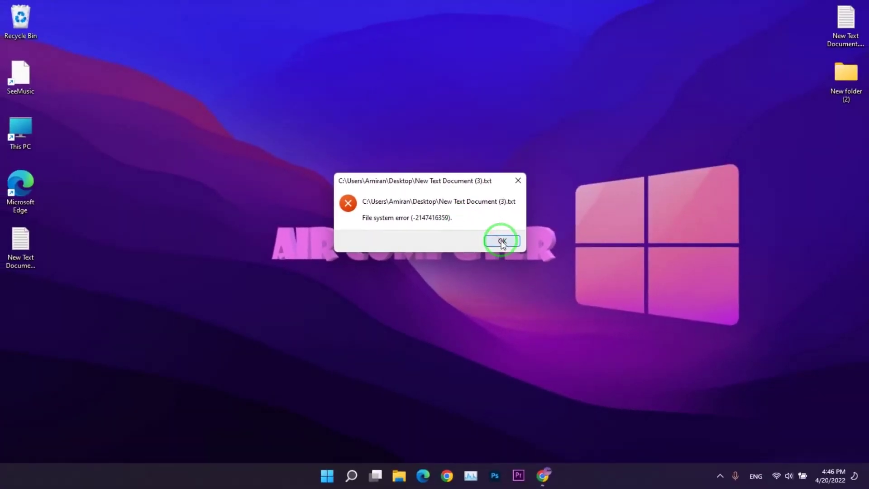
- Dismiss the file system error message and open the Windows Services app by searching for "services"
click(502, 241)
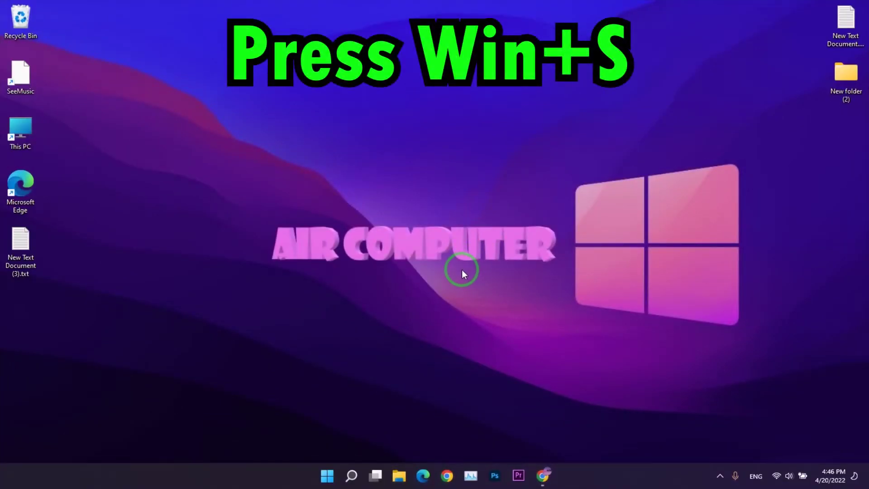
key(super+s)
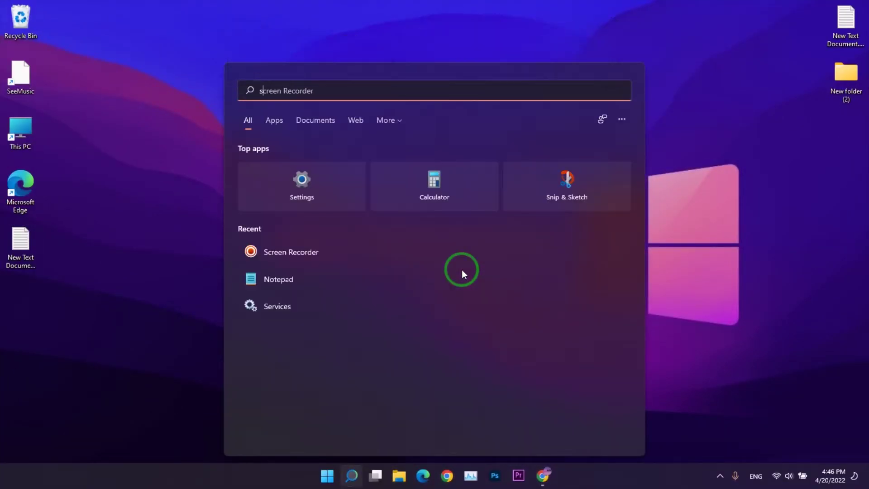
text(service)
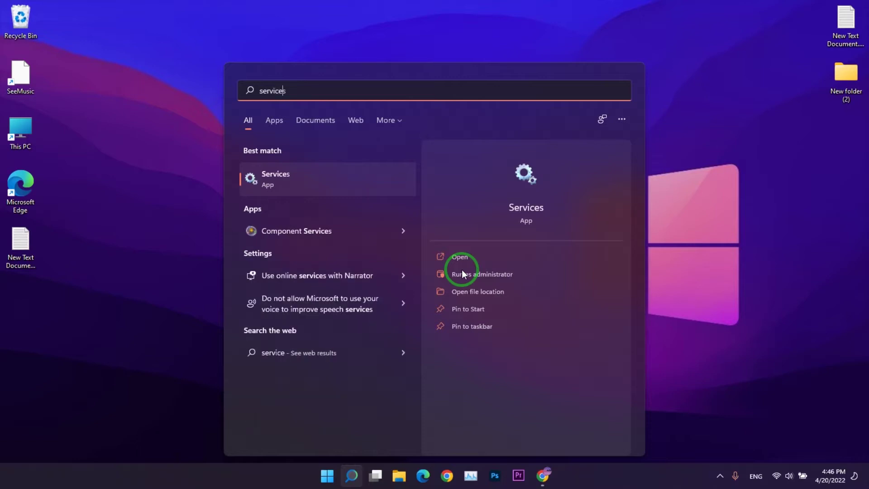
text(s)
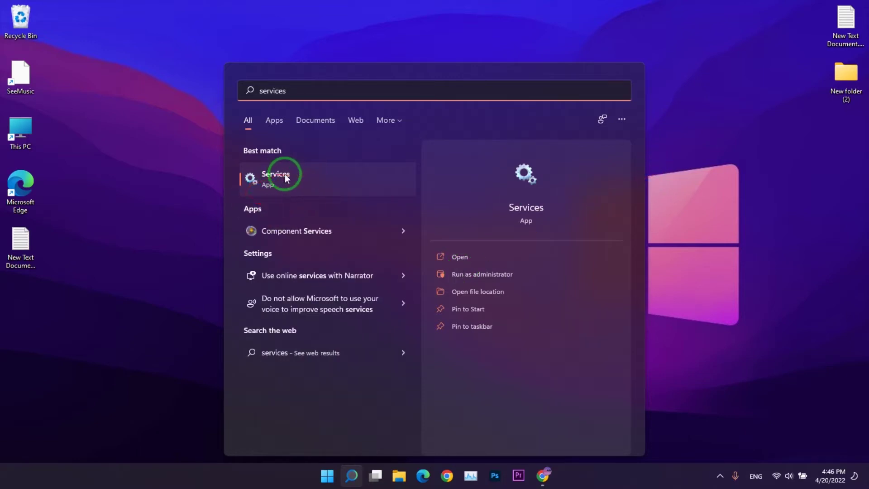
click(277, 176)
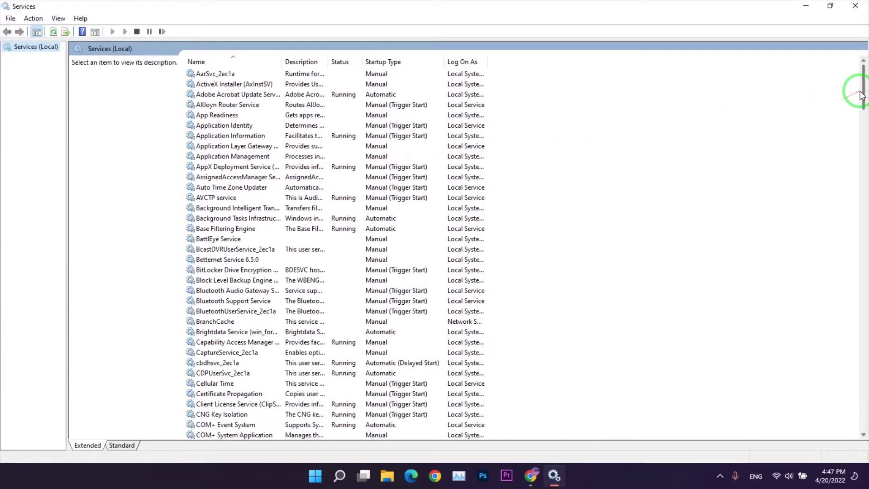
- Set the Windows License Manager Service startup type to Automatic, apply the change and close Services
drag(865, 93, 865, 391)
click(230, 271)
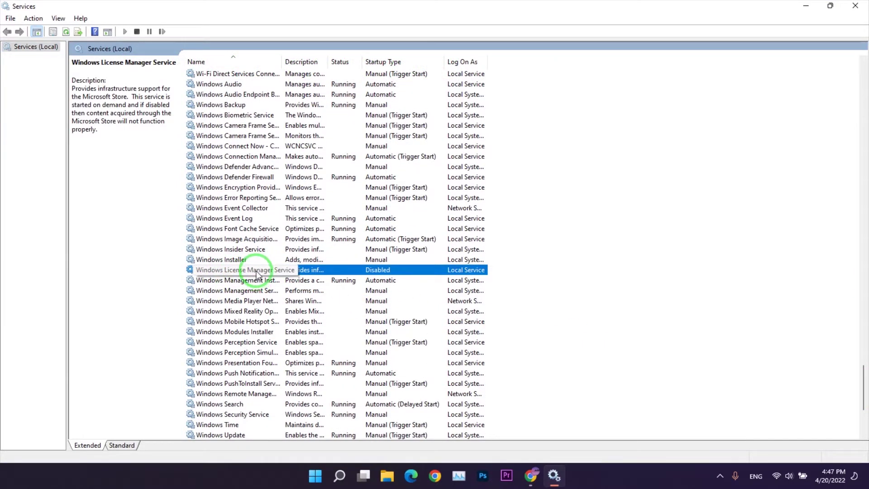
right_click(257, 274)
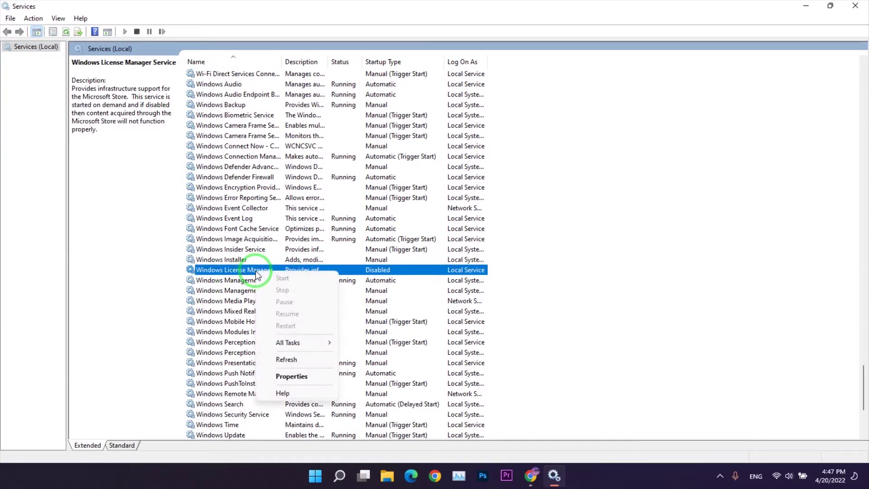
click(296, 380)
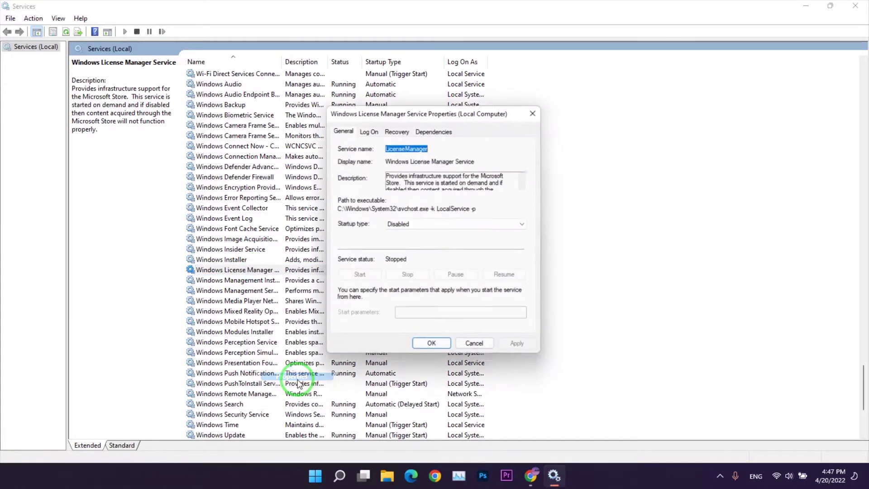
click(444, 225)
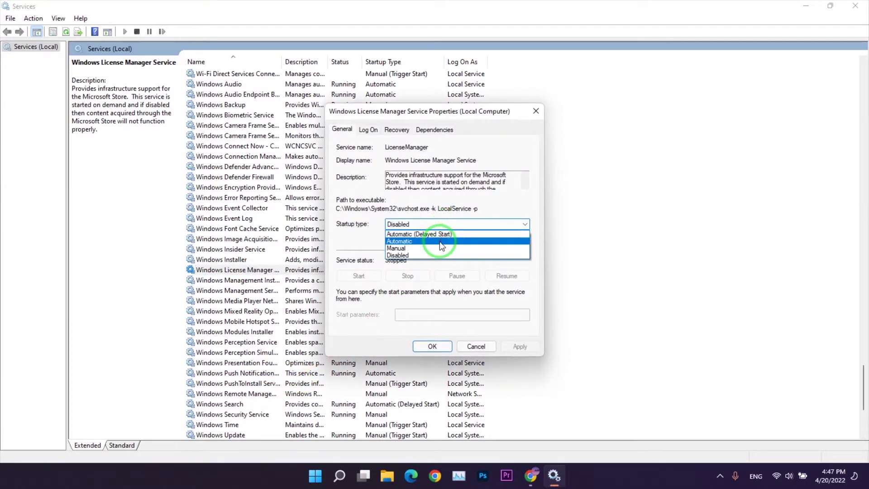
click(442, 241)
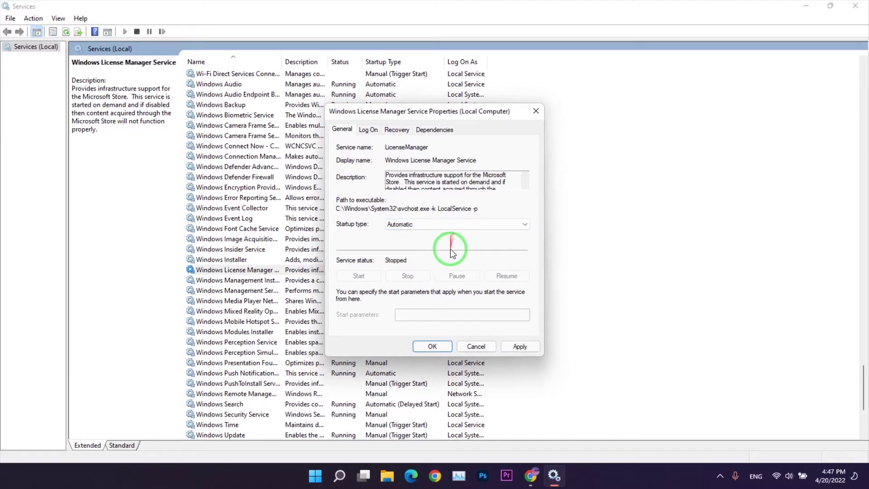
click(517, 346)
click(475, 349)
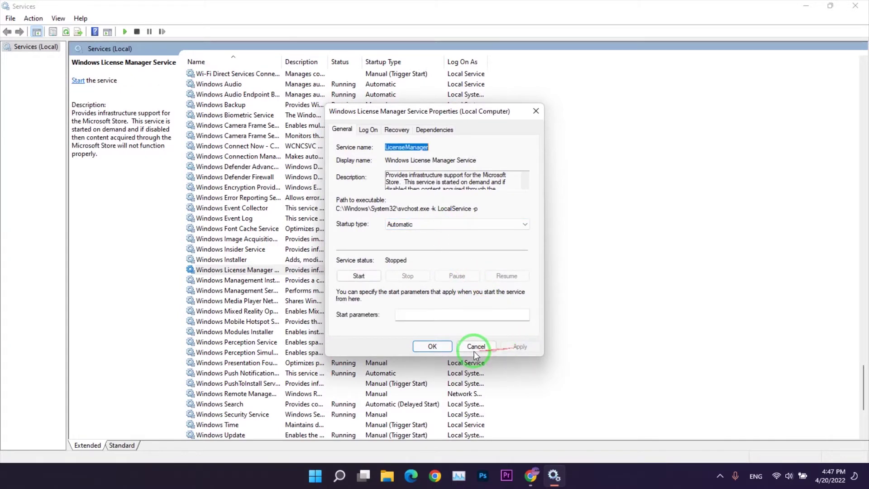
click(432, 347)
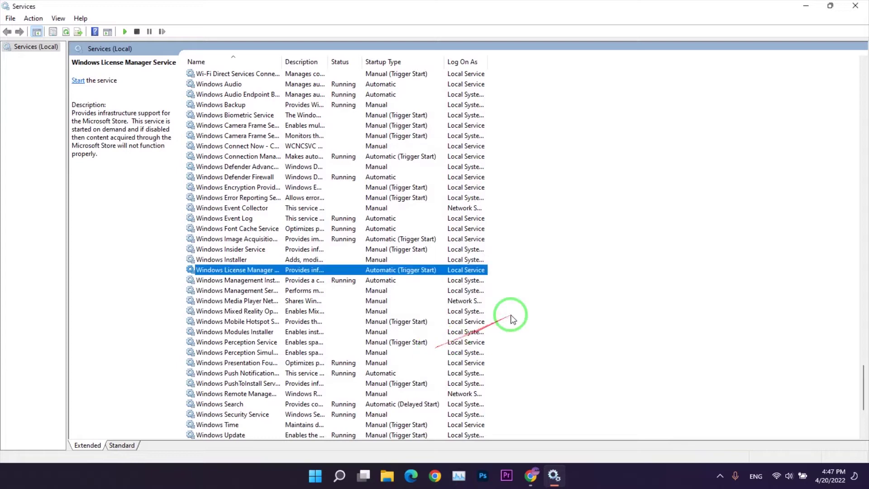
click(855, 10)
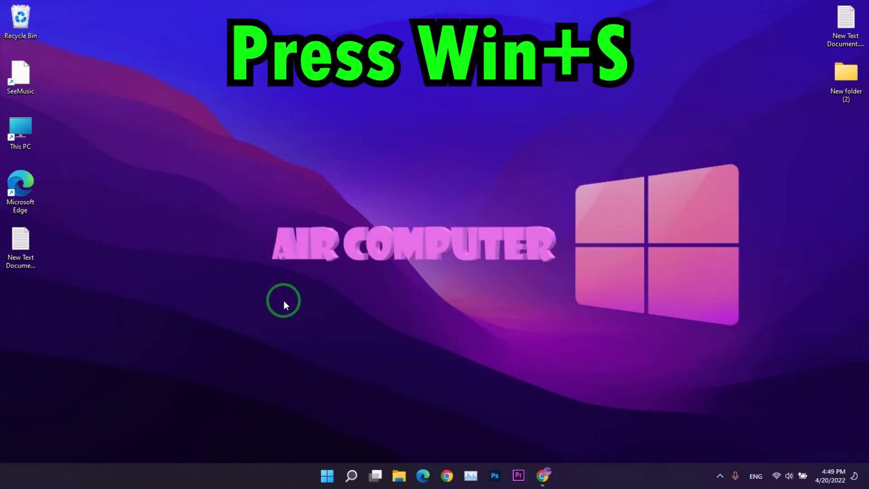
- Search Windows for Notepad and open the app settings of the standard Notepad app
key(super+s)
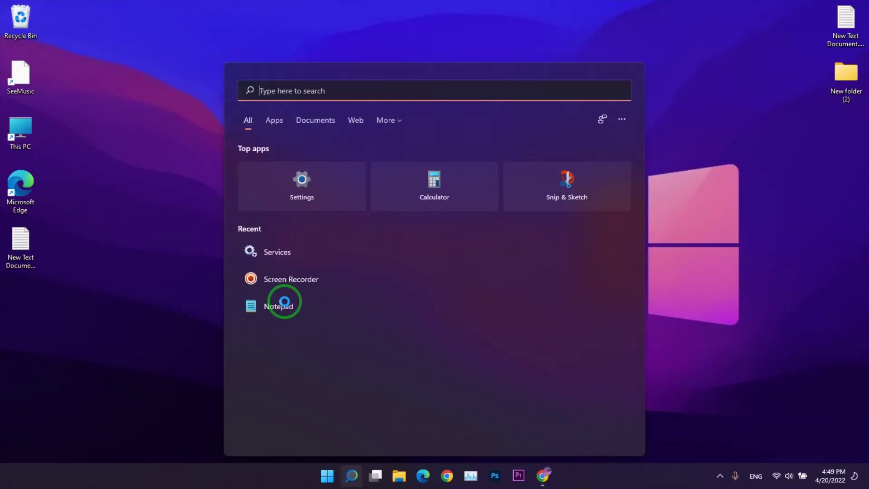
text(n)
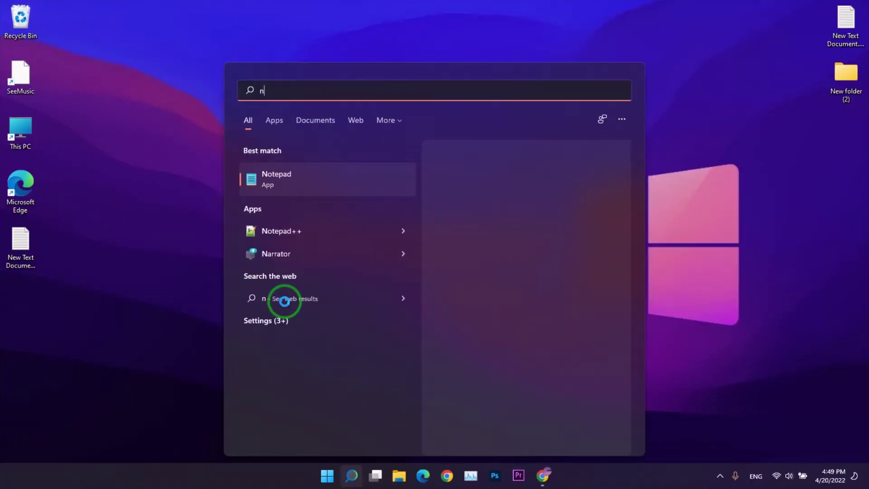
text(otepad++)
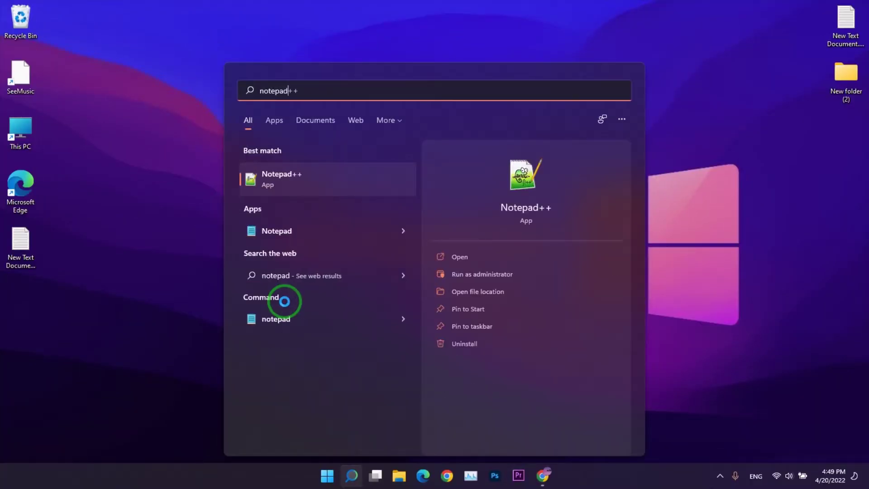
right_click(319, 231)
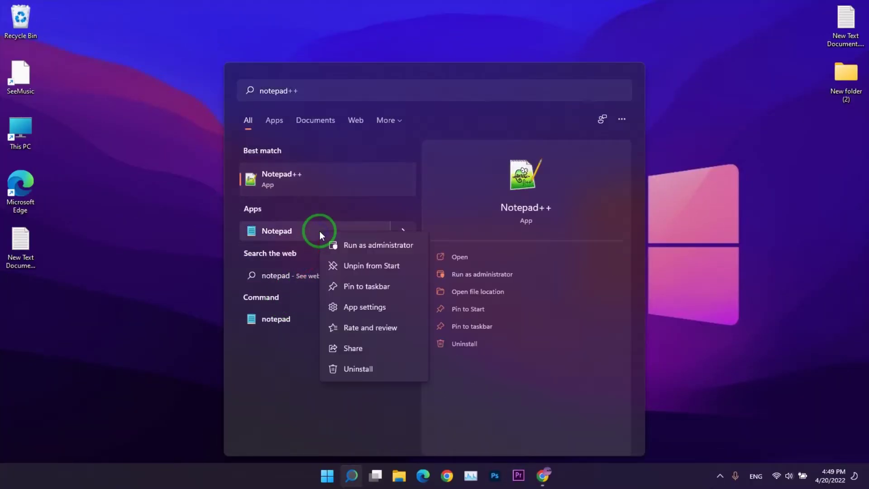
click(365, 311)
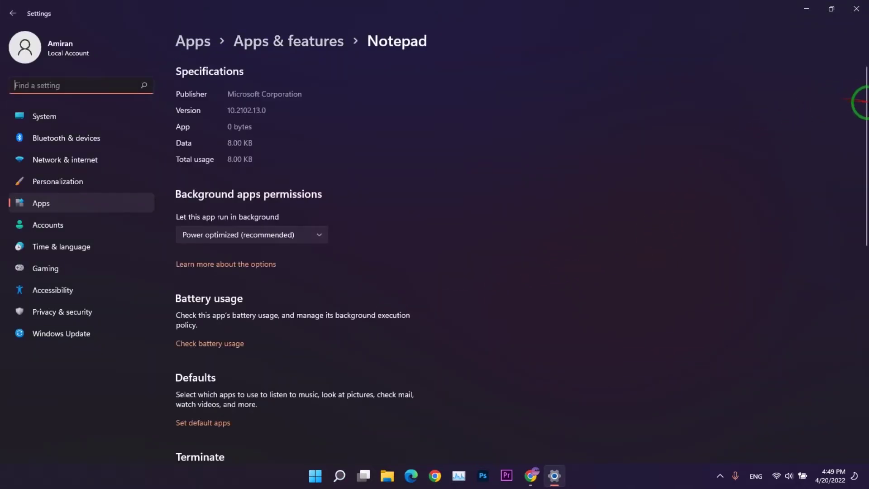
- Repair Notepad and reset its app data, approving the deletion, and close Settings
drag(863, 101, 863, 261)
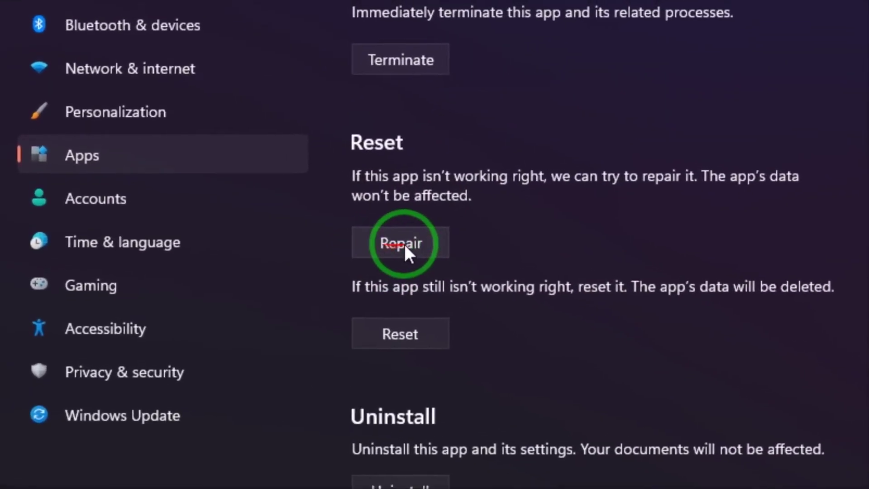
click(407, 243)
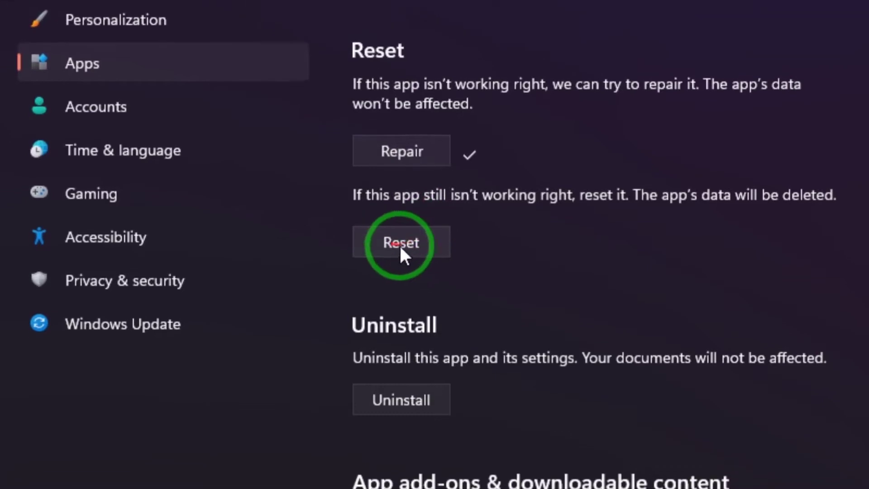
click(403, 274)
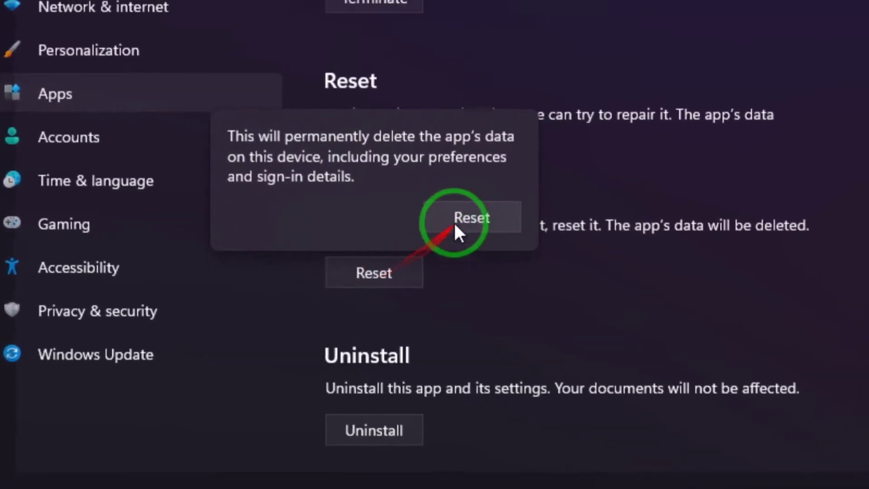
click(499, 185)
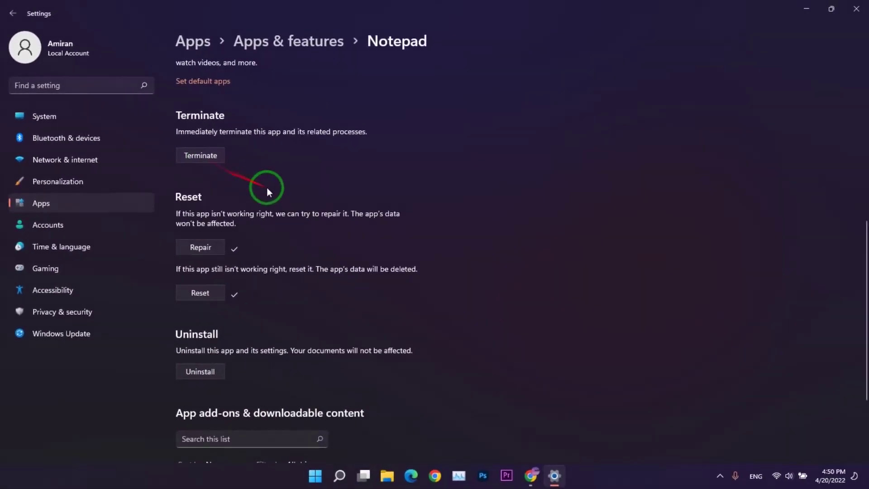
click(853, 8)
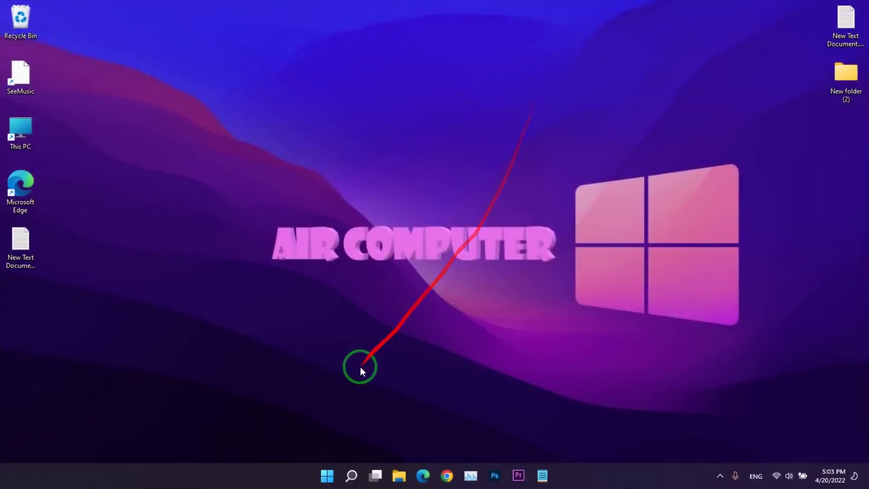
- Open the Optional features page for apps in Windows Settings
click(328, 470)
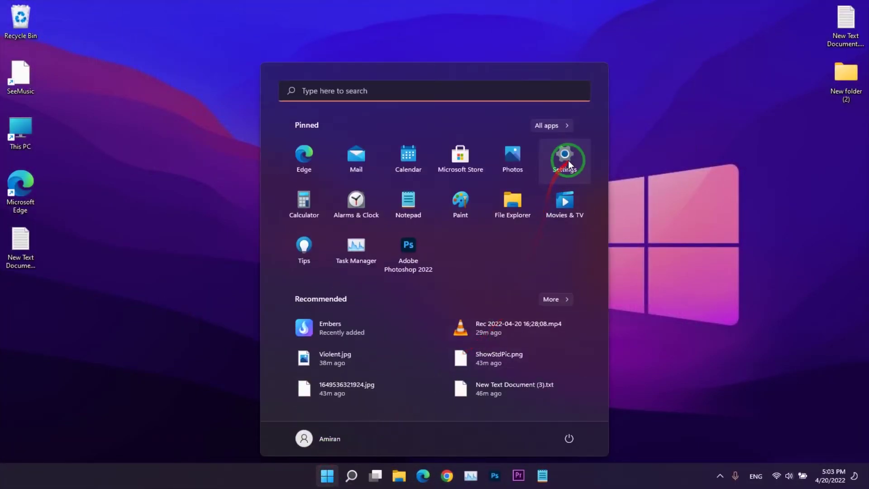
click(569, 158)
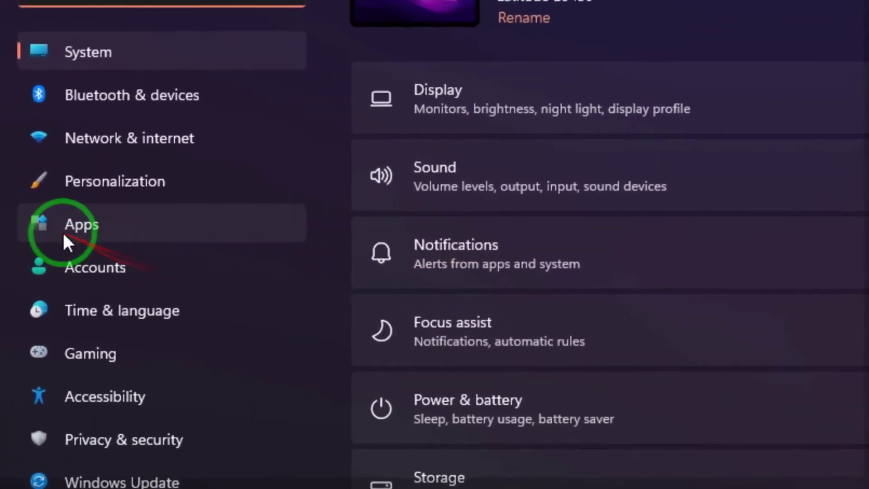
click(68, 247)
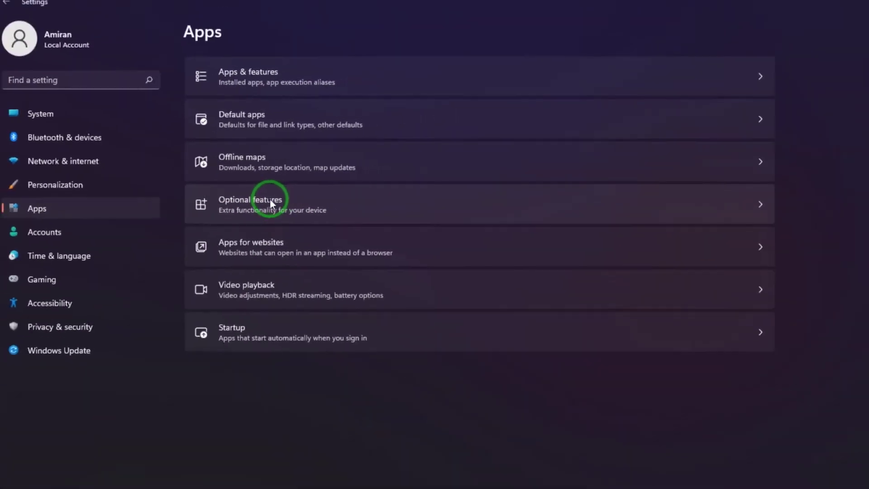
click(244, 195)
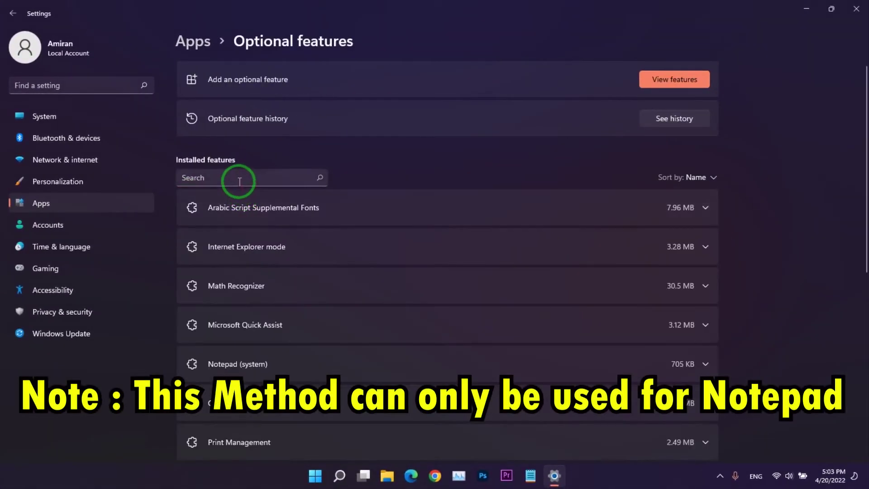
- Search the installed features for "notepad", uninstall Notepad (system) and close Settings
click(240, 180)
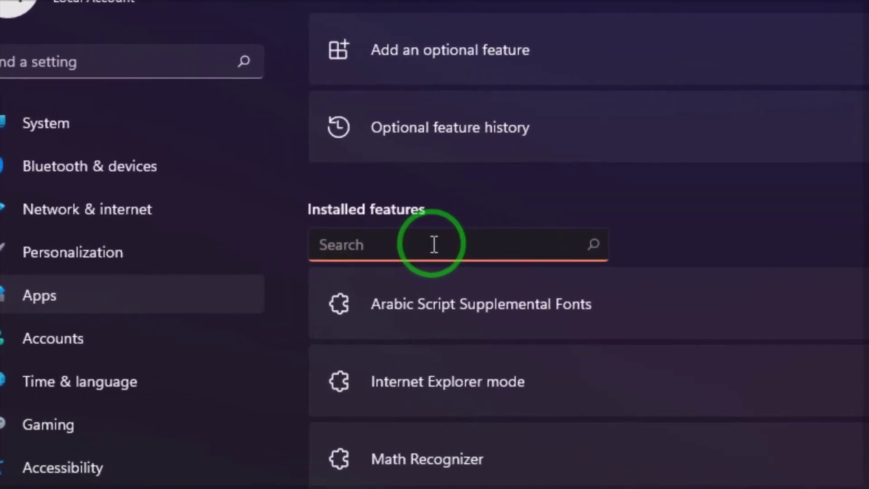
text(no)
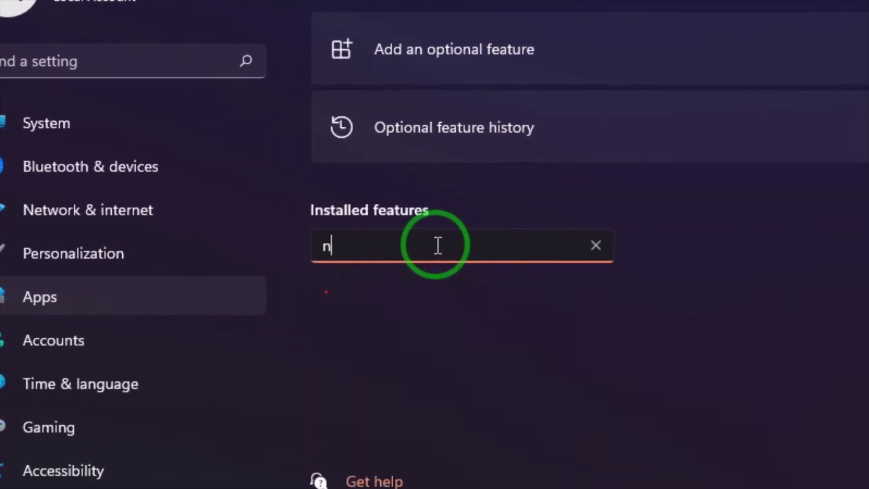
text(tepad)
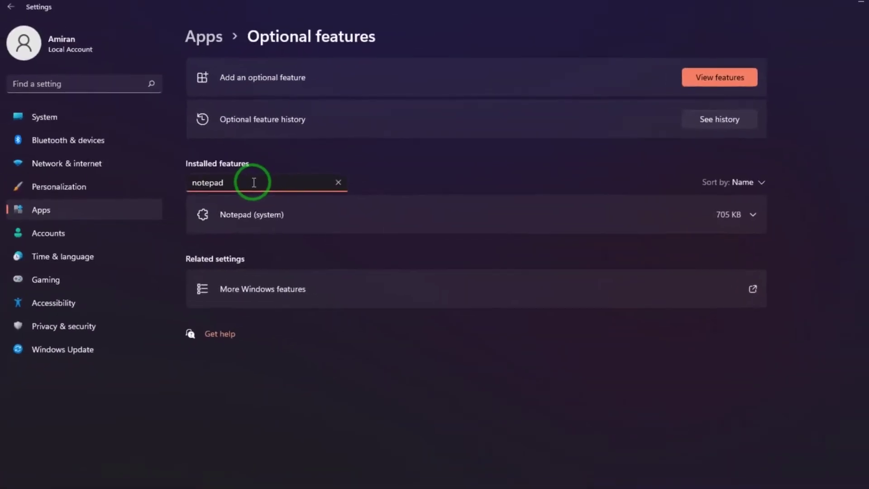
click(341, 211)
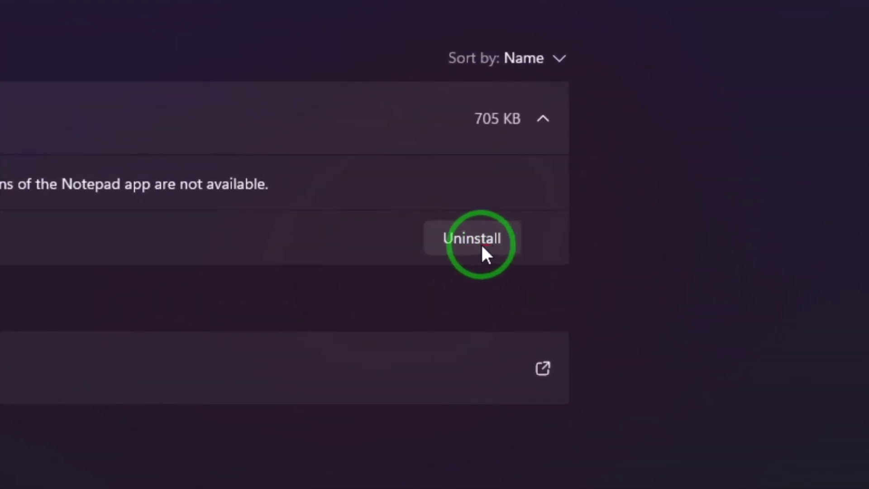
click(482, 247)
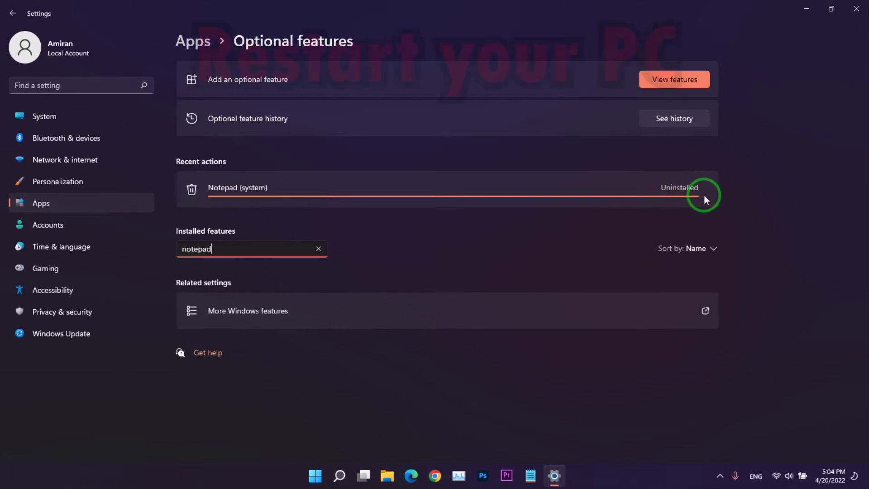
click(862, 10)
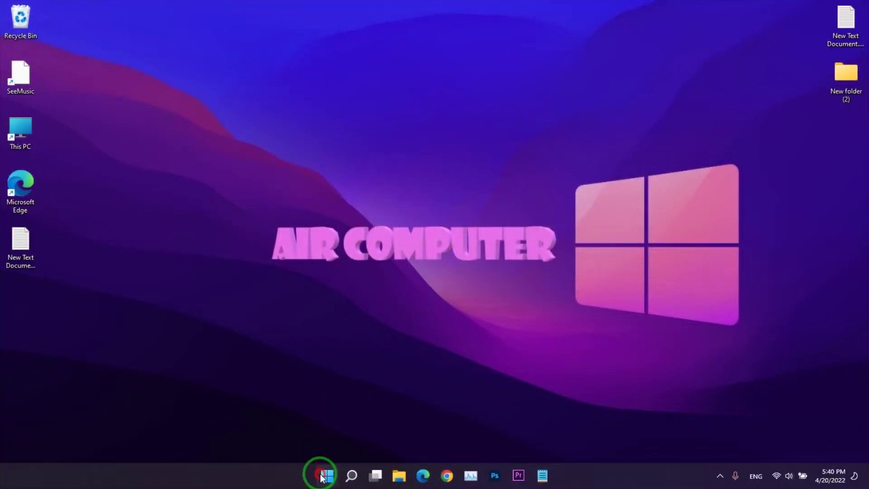
- Reopen Windows Settings and go to the Optional features page for apps
click(322, 476)
click(566, 161)
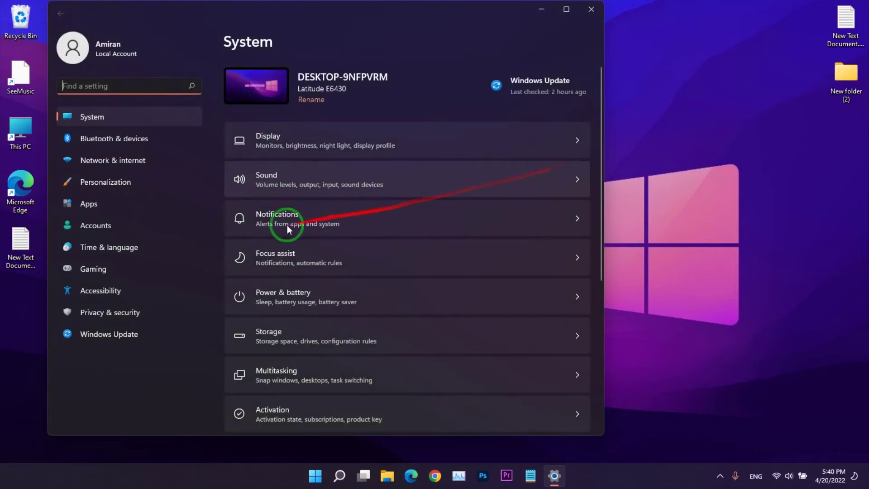
click(89, 209)
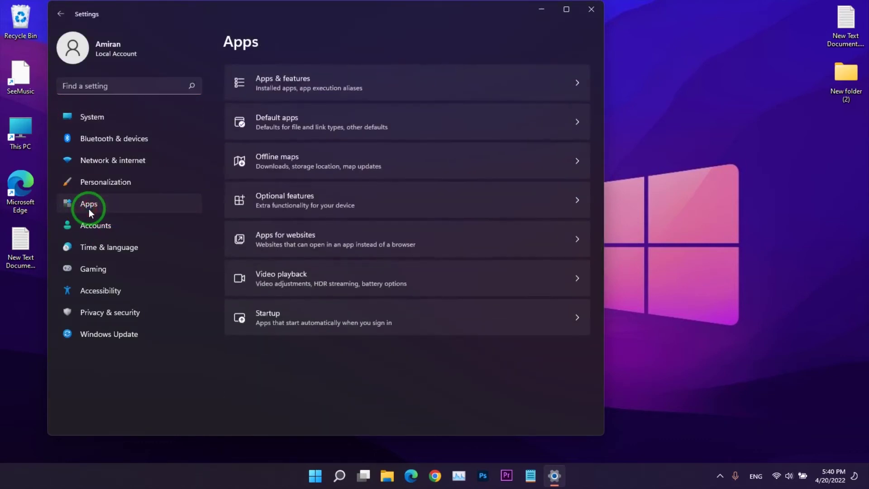
click(310, 203)
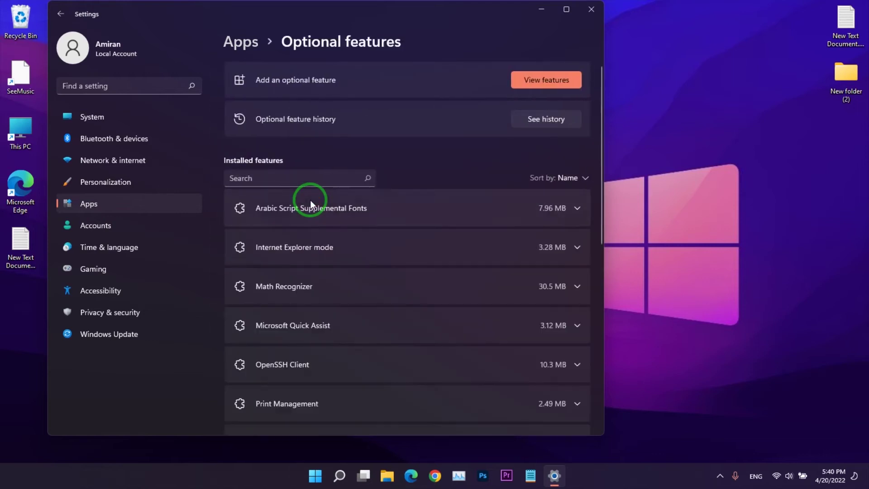
- Find "notepad" among the available optional features, install Notepad (system) and close Settings
click(540, 79)
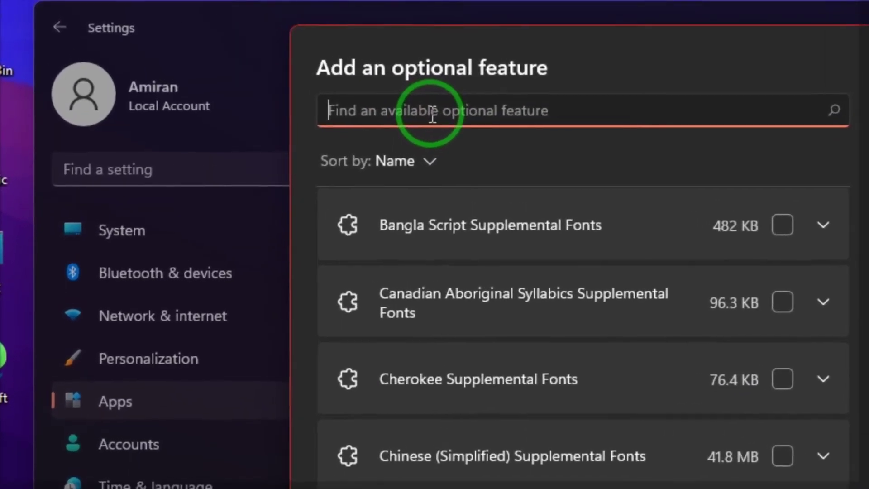
text(notepad)
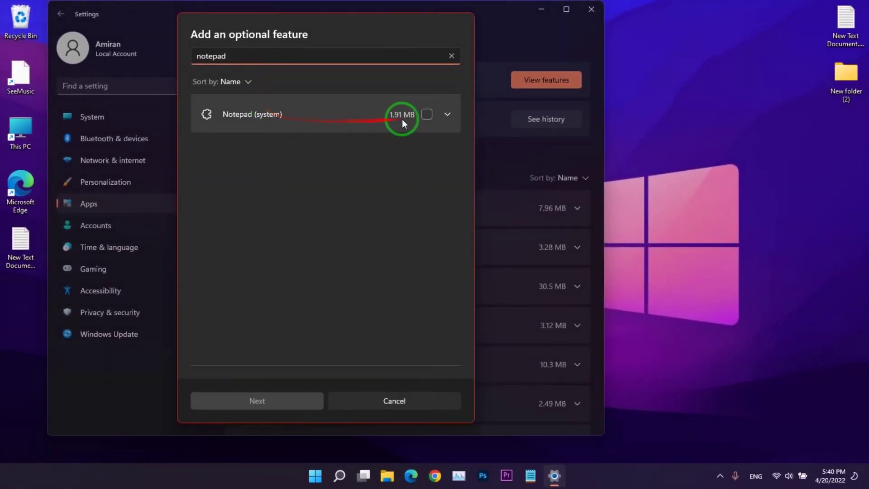
click(429, 116)
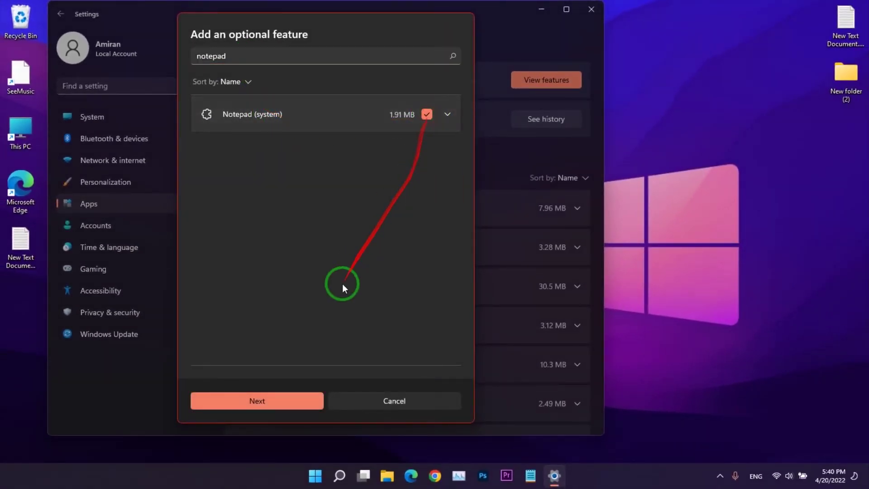
click(246, 398)
click(255, 400)
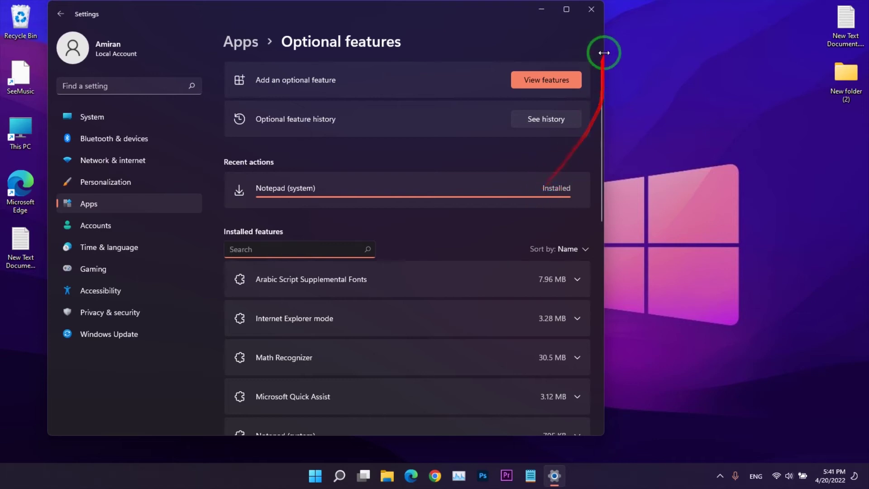
click(591, 10)
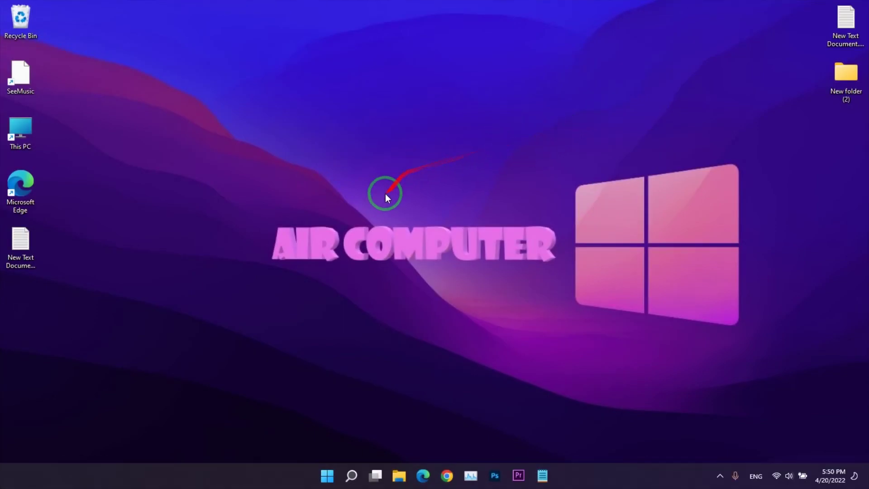
- Open the Language & region page under Time & language in Windows Settings
click(327, 475)
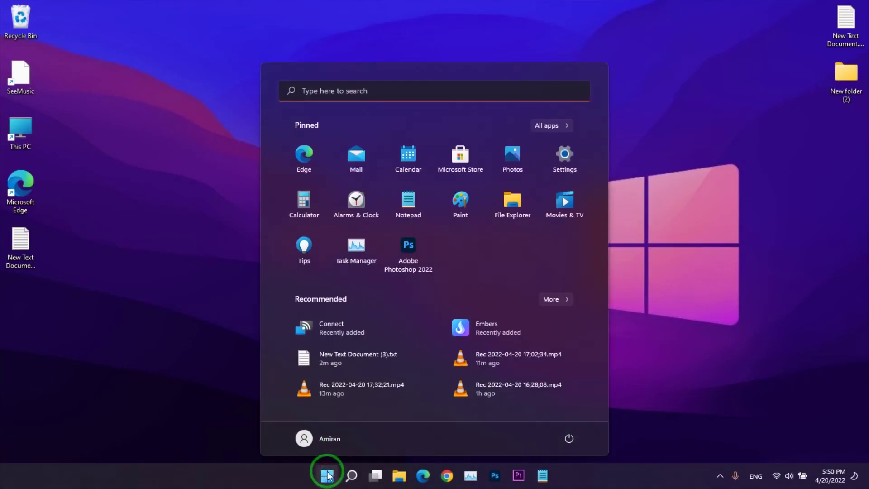
click(571, 156)
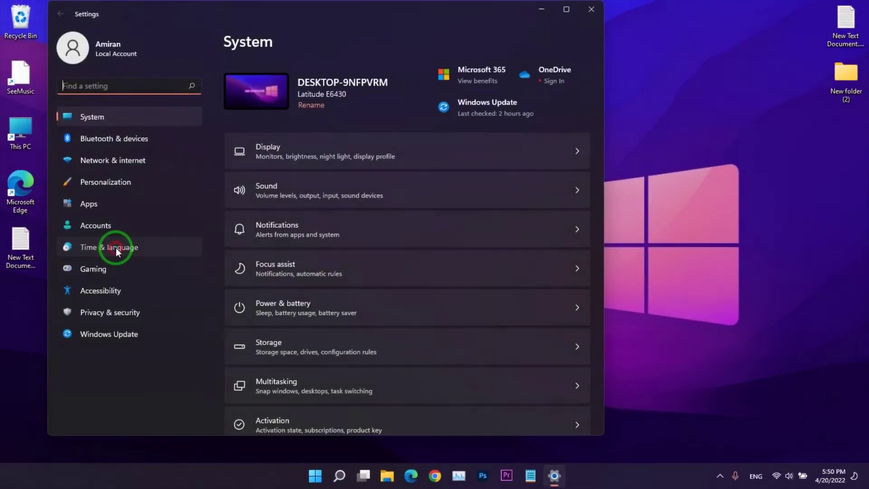
click(197, 242)
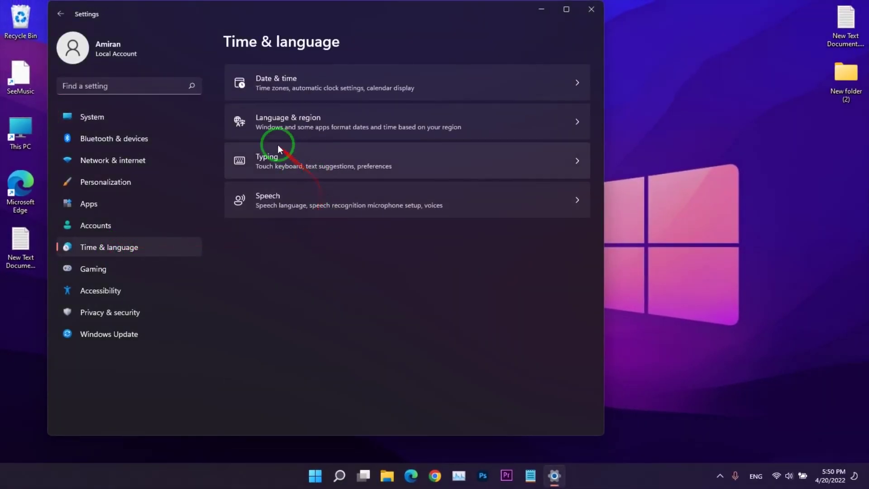
click(271, 121)
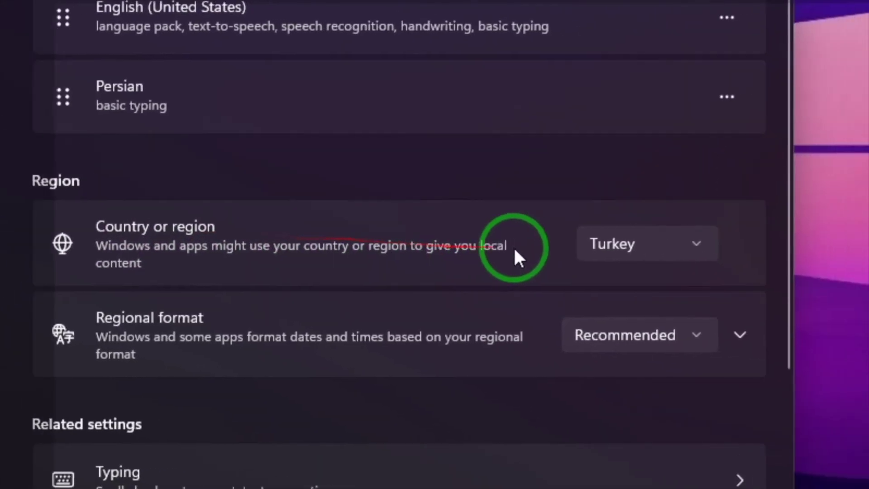
- Set the country or region to United States and close Settings
click(844, 257)
scroll(435, 243, down, 6)
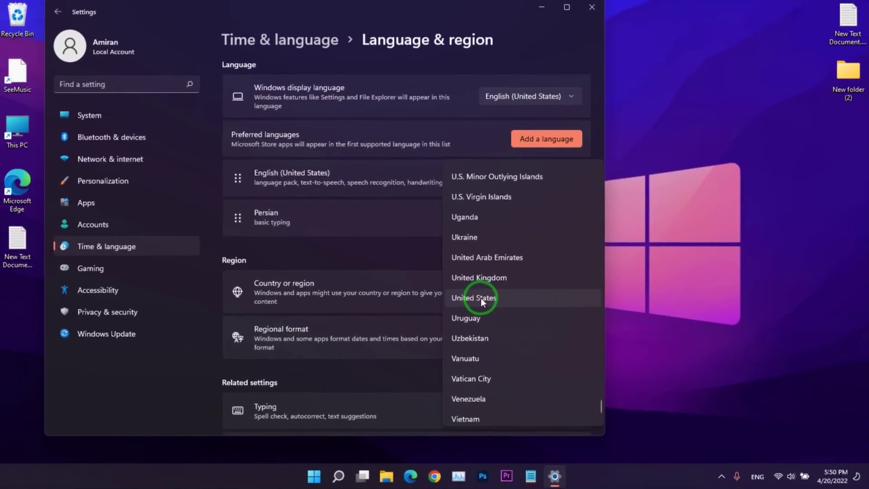
click(480, 292)
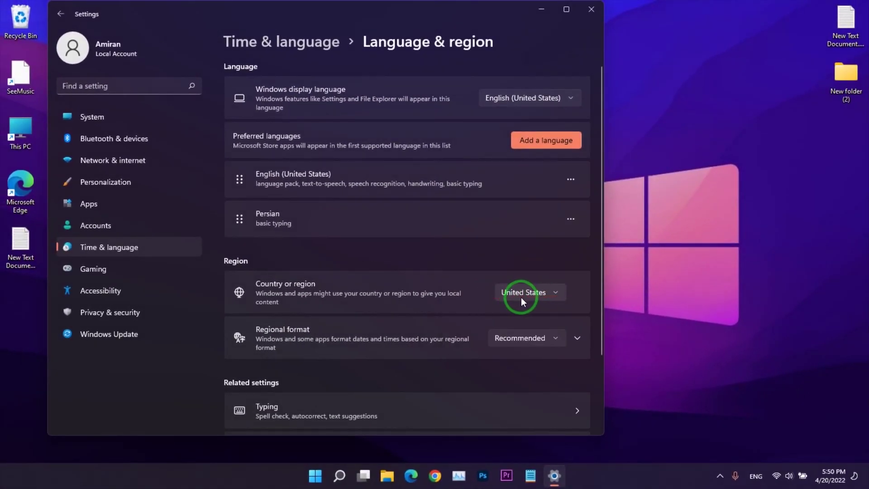
click(589, 11)
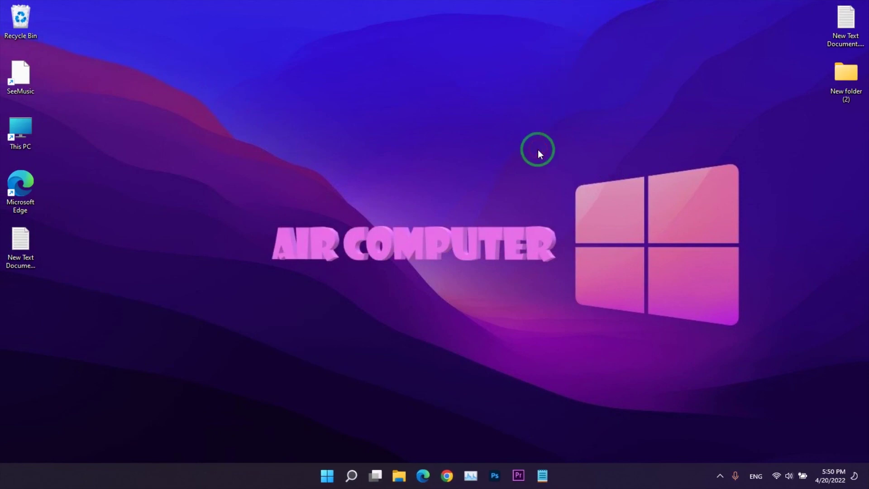
- Open the New Text Document (3).txt file from the desktop in Notepad to test it, then close it
click(25, 244)
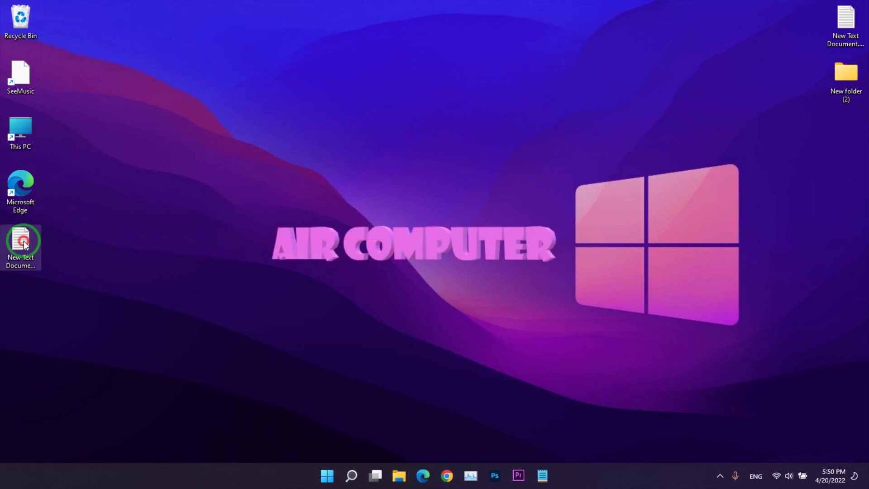
double_click(25, 245)
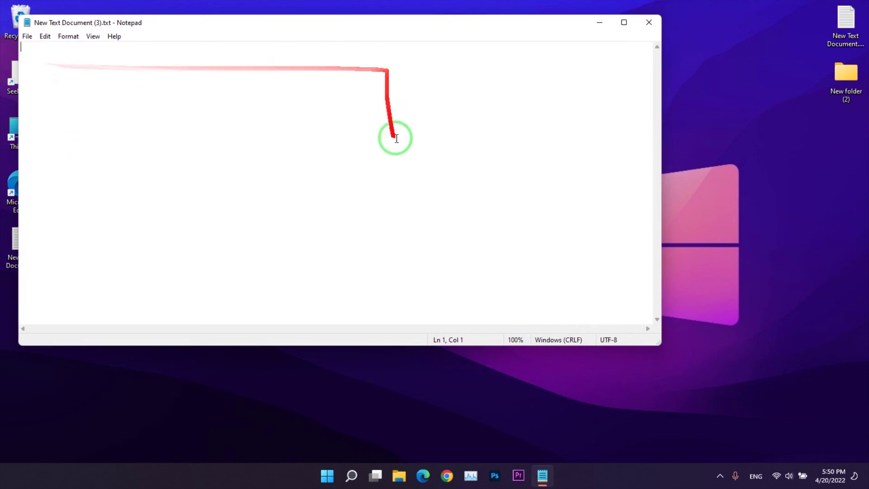
click(655, 21)
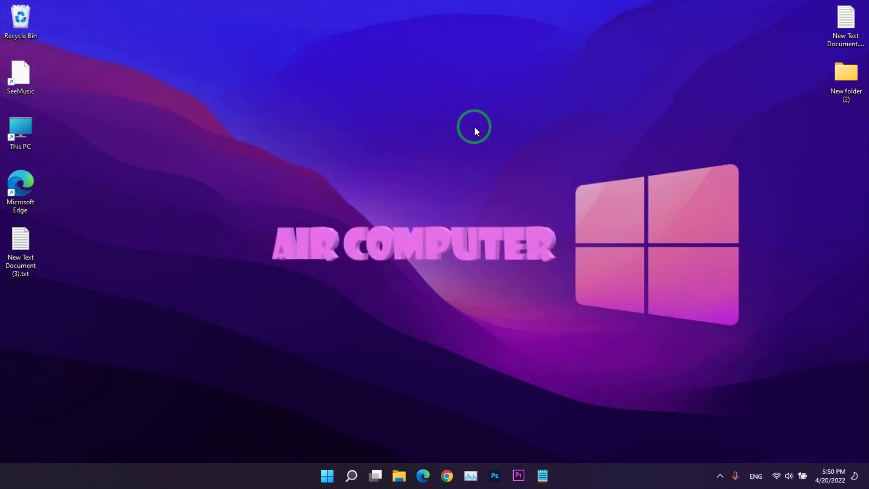